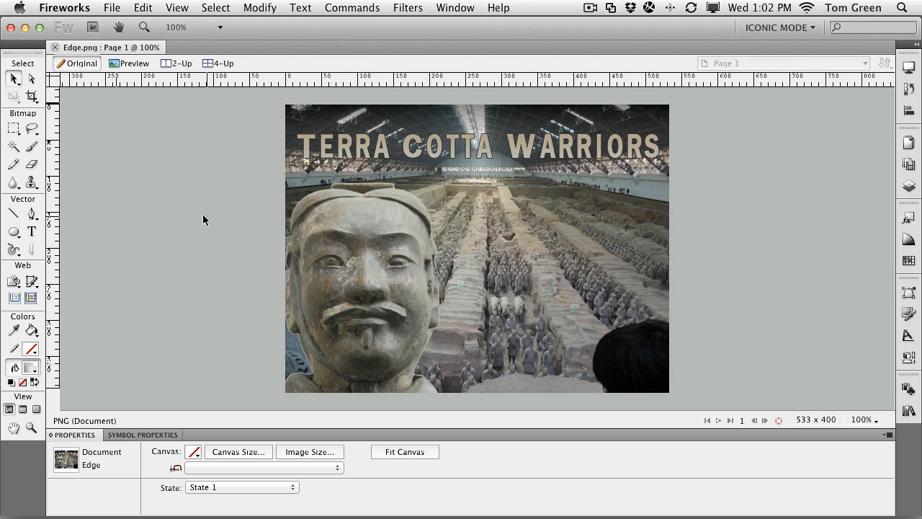
Step: Run the Export Wizard, choosing to select an export format with the web as the destination
left_click(124, 9)
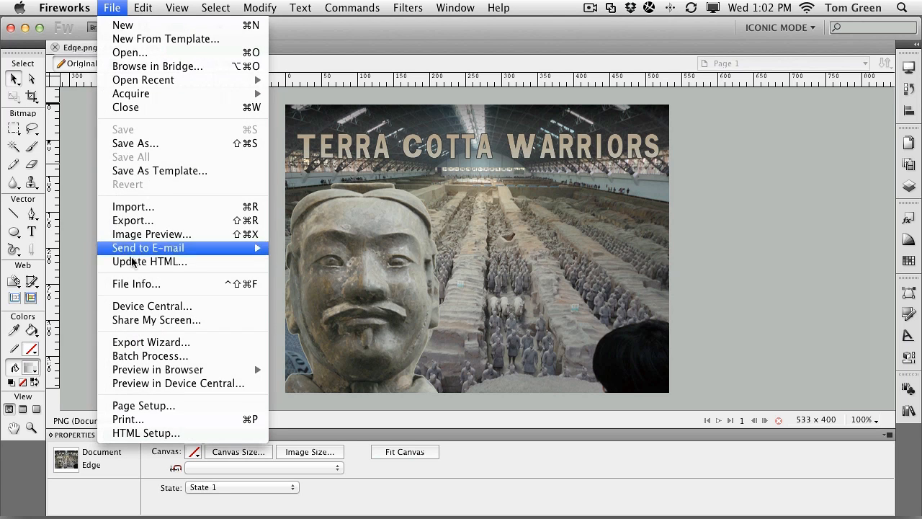
left_click(151, 348)
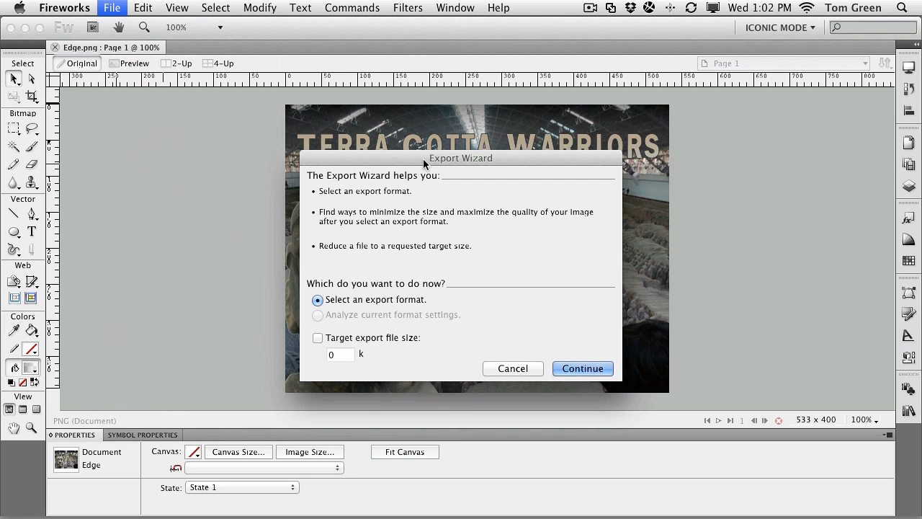
left_click_drag(423, 159, 384, 134)
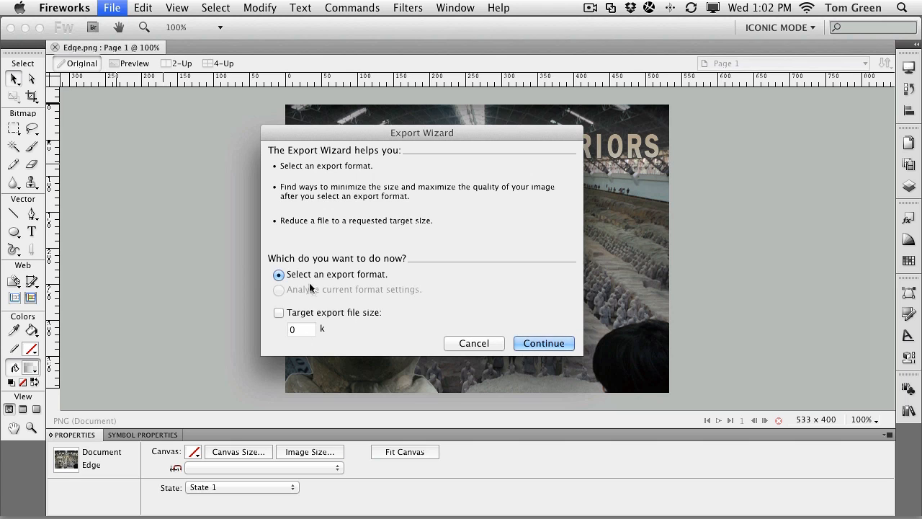
left_click(528, 341)
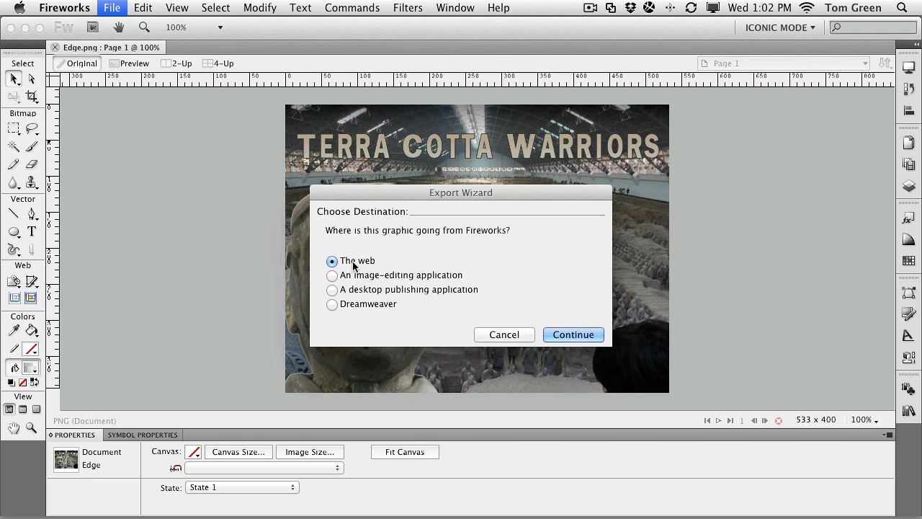
left_click(563, 338)
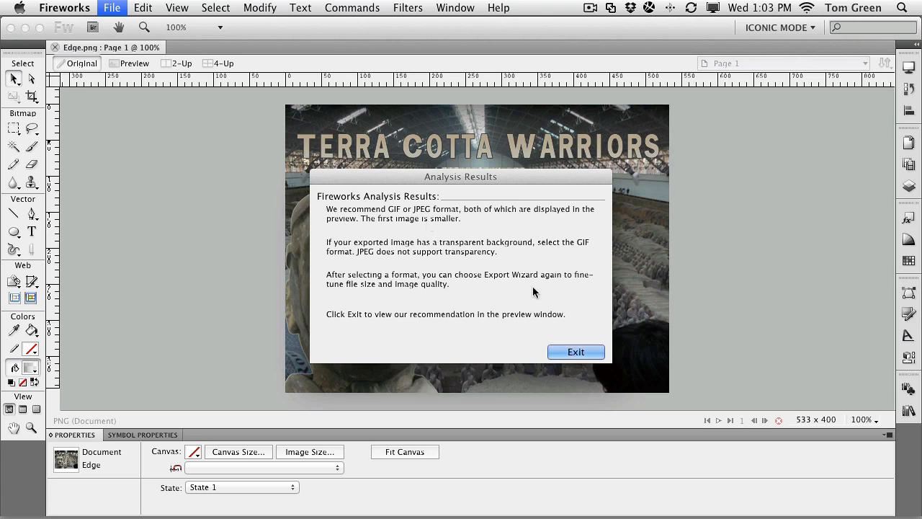
left_click(578, 352)
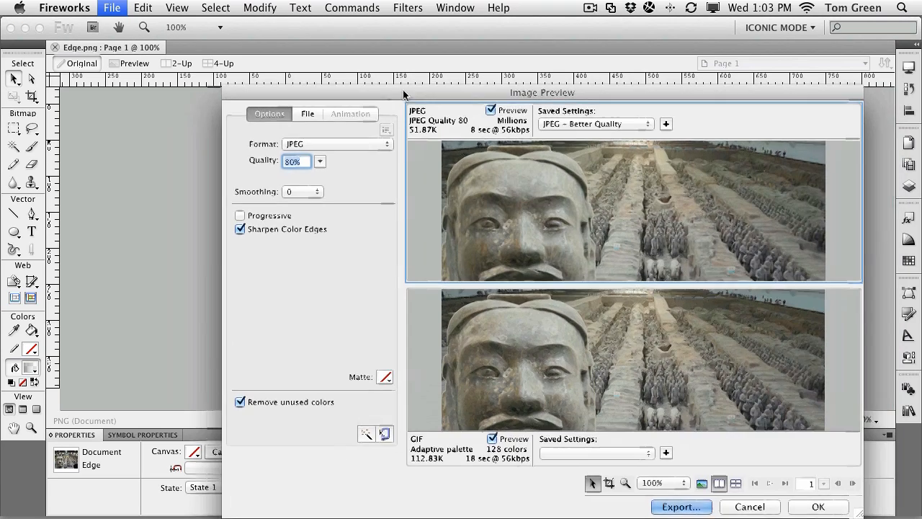
Step: Switch the image preview to four panes and set the top-right pane's format to PNG 32
left_click_drag(402, 89, 421, 175)
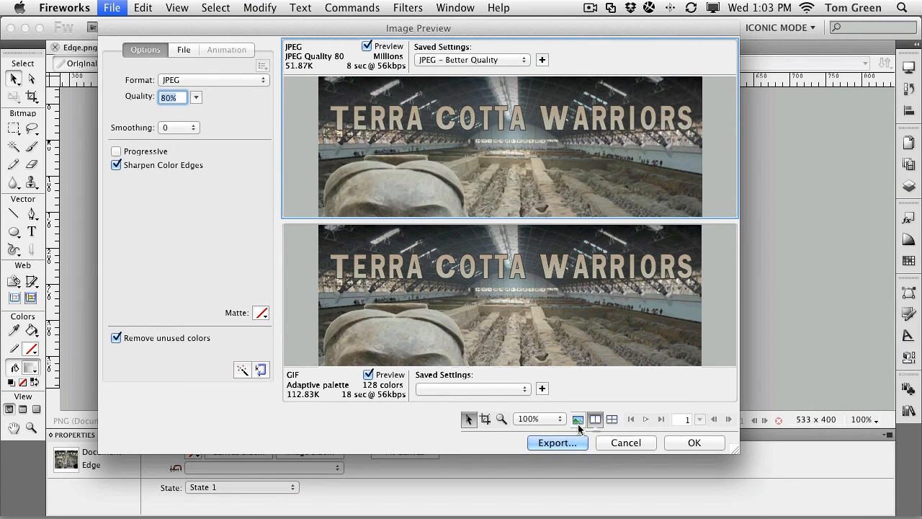
left_click(610, 420)
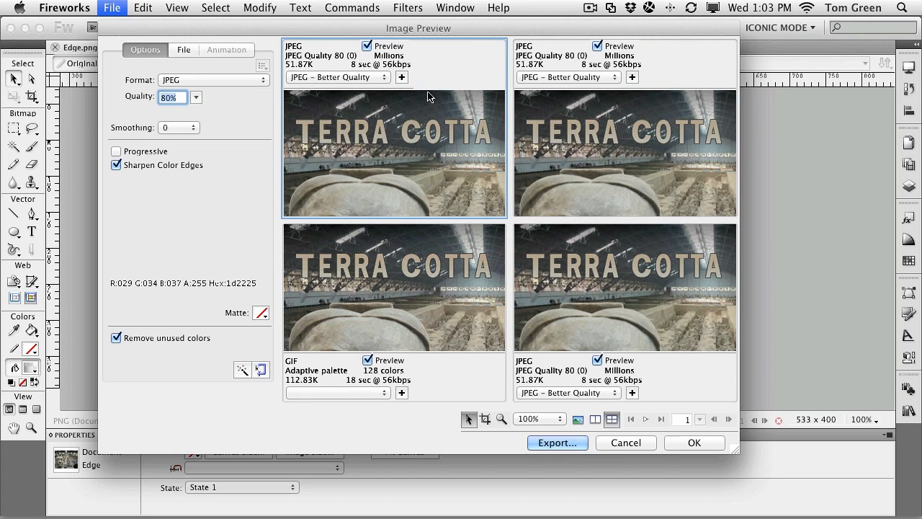
left_click(628, 137)
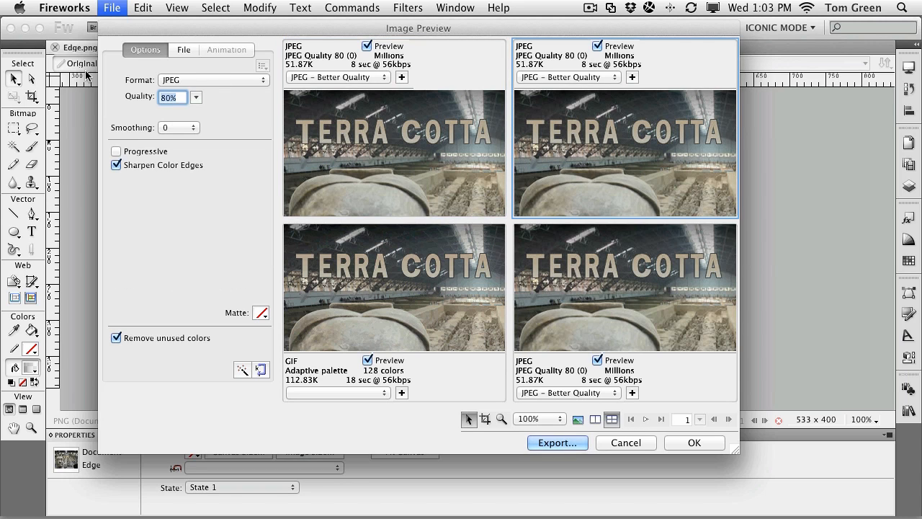
left_click(252, 80)
left_click(194, 121)
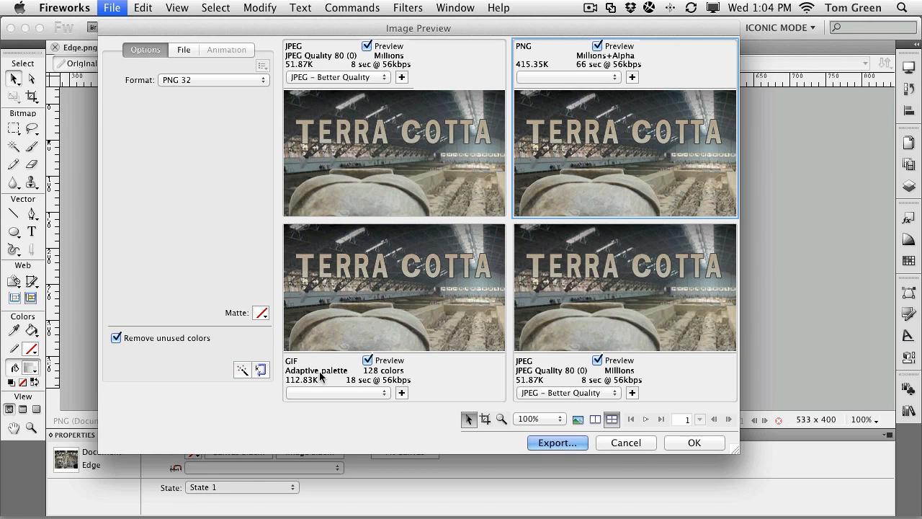
Step: Select the GIF preview pane and reduce its adaptive palette to 64 colors
left_click_drag(368, 335, 471, 210)
left_click(342, 303)
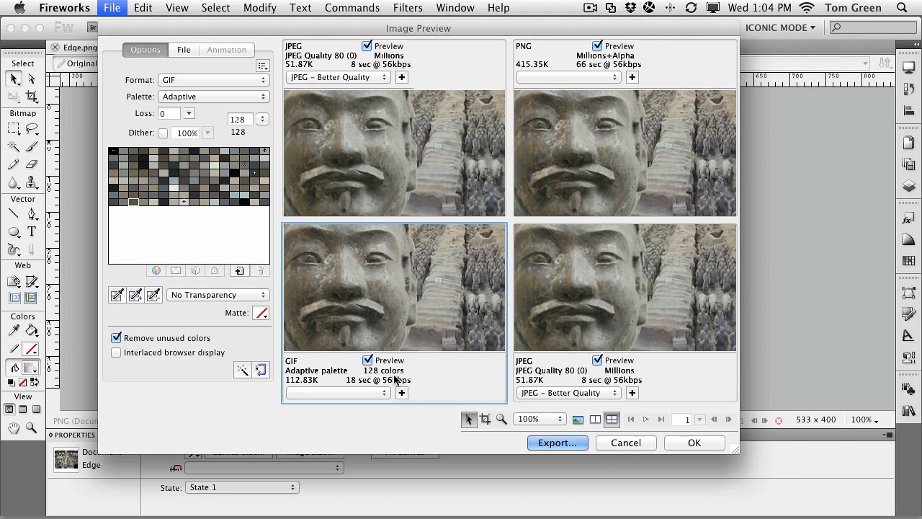
left_click(263, 122)
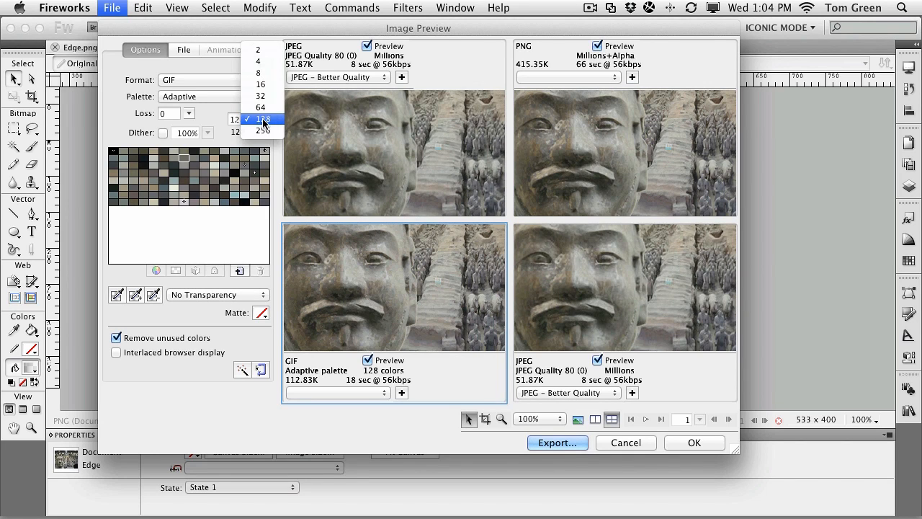
left_click(263, 107)
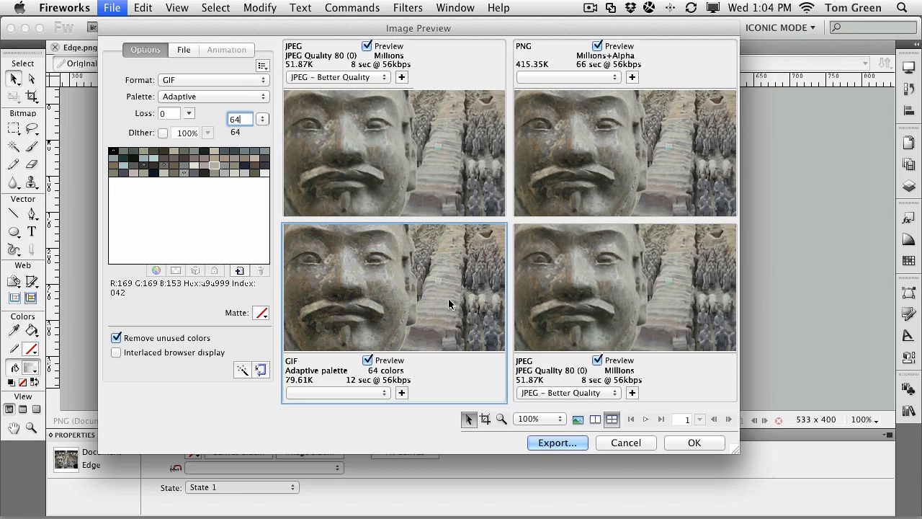
Step: Compare the four preview panes and open the Optimize to Size wizard without applying it
left_click_drag(391, 269, 427, 262)
left_click_drag(634, 285, 654, 320)
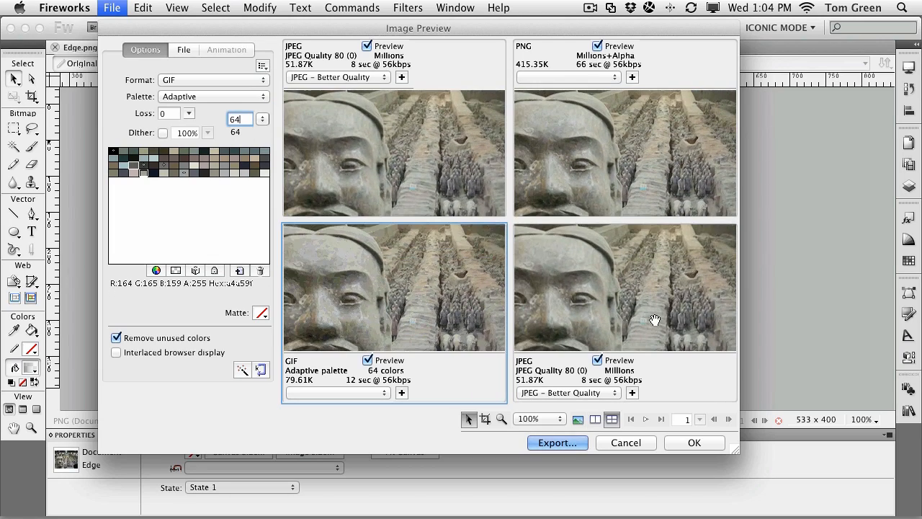
left_click(654, 320)
left_click(375, 164)
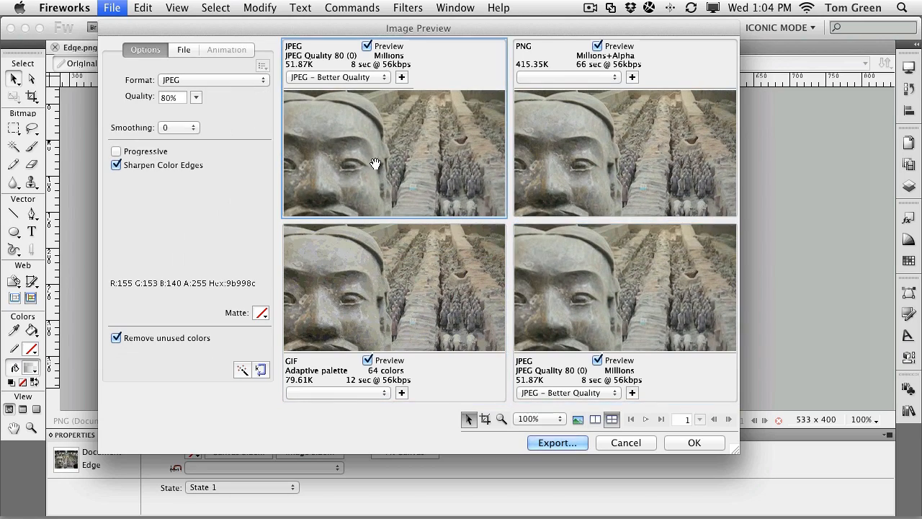
left_click(185, 50)
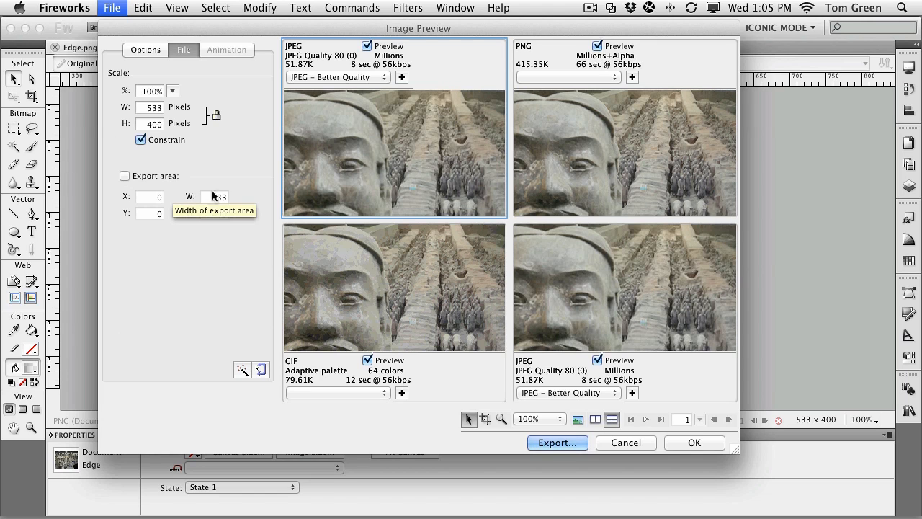
left_click(260, 370)
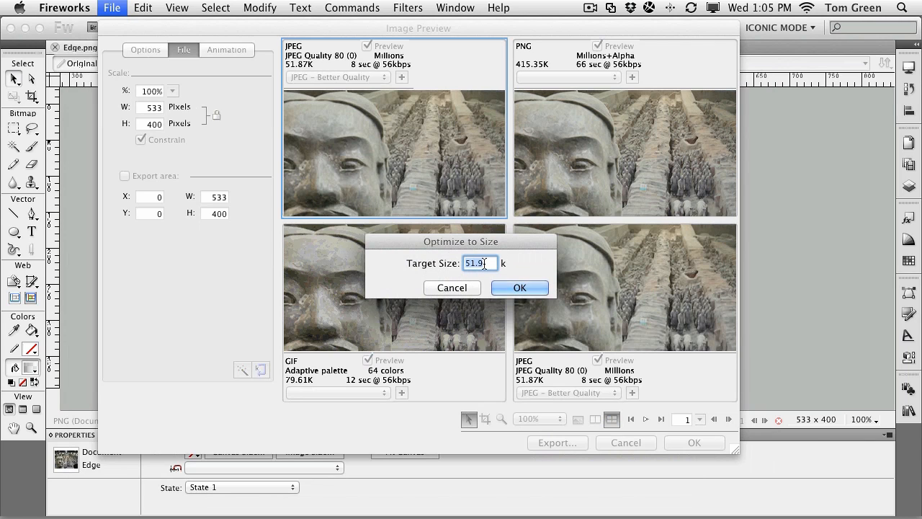
left_click(477, 286)
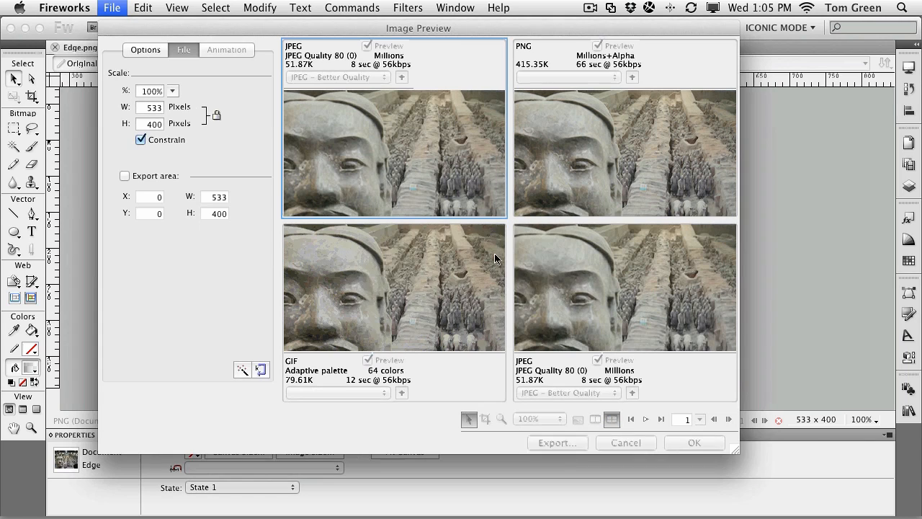
Step: Set the top-right preview pane to the JPEG - Better Quality saved setting
left_click(596, 140)
left_click(575, 77)
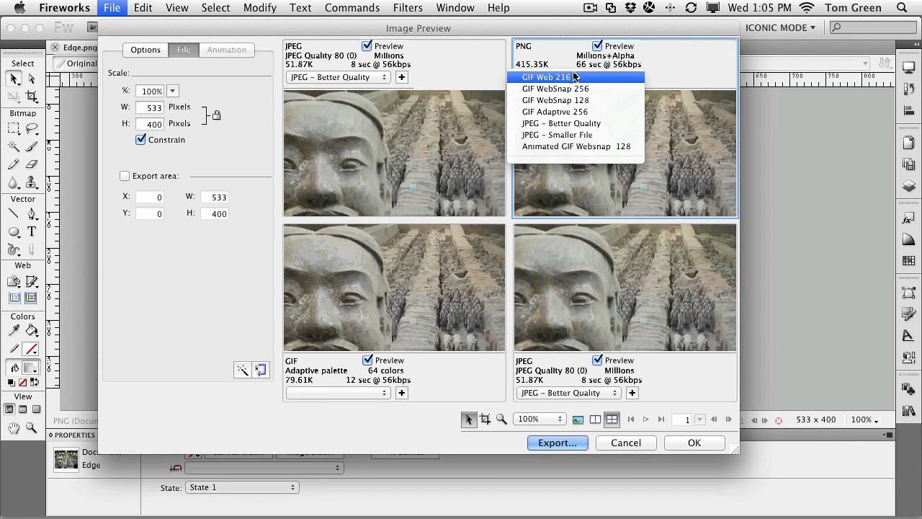
left_click(561, 123)
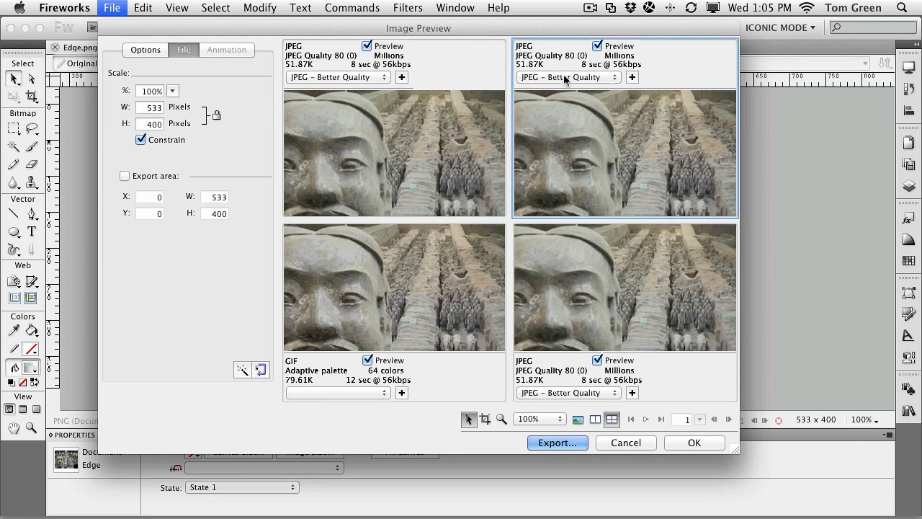
Step: Optimize the top-right JPEG preview to a target size of 40 K
left_click(242, 370)
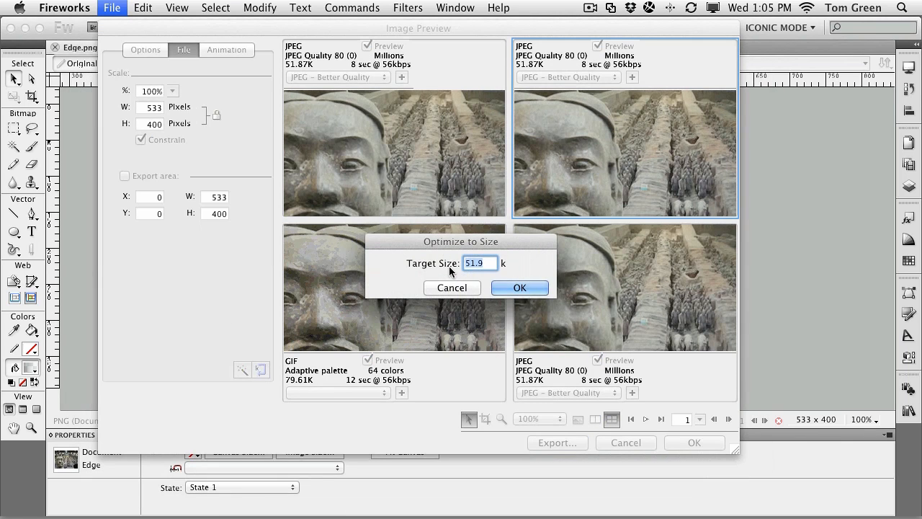
type("40")
left_click(525, 288)
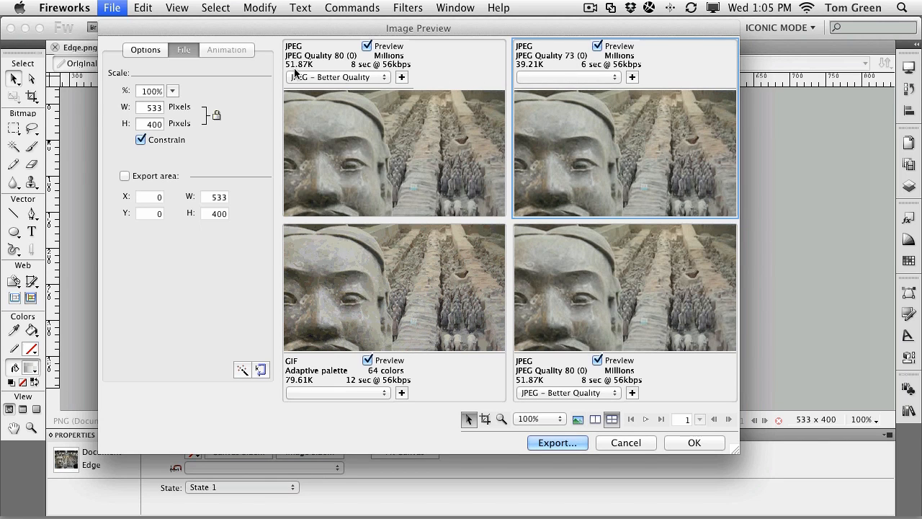
left_click_drag(683, 166, 692, 144)
left_click(260, 369)
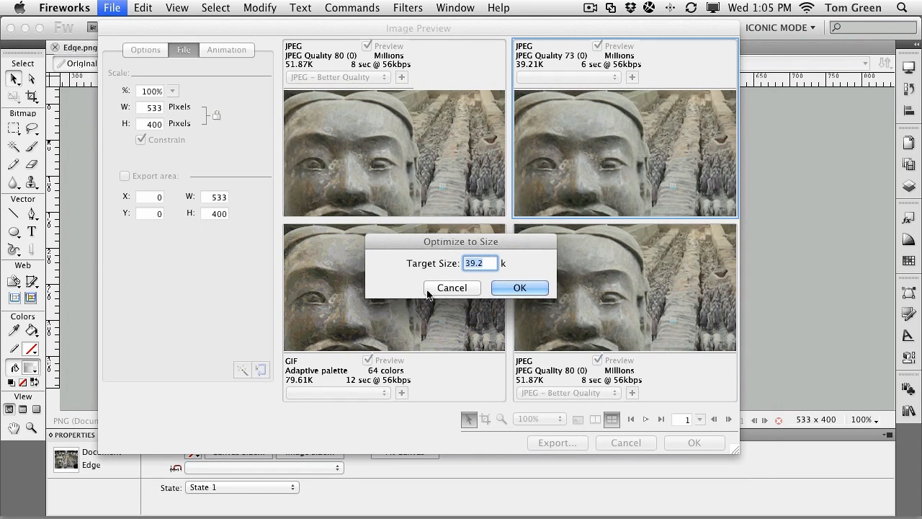
left_click(452, 290)
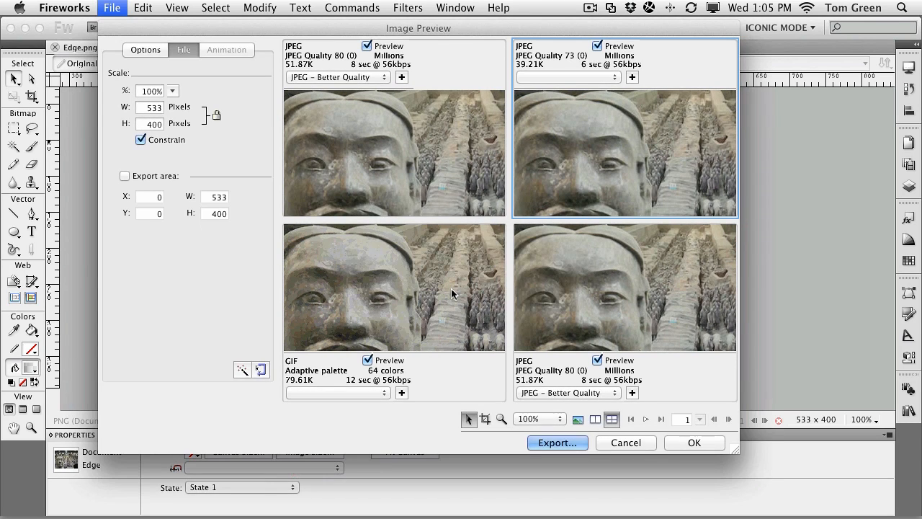
left_click(242, 370)
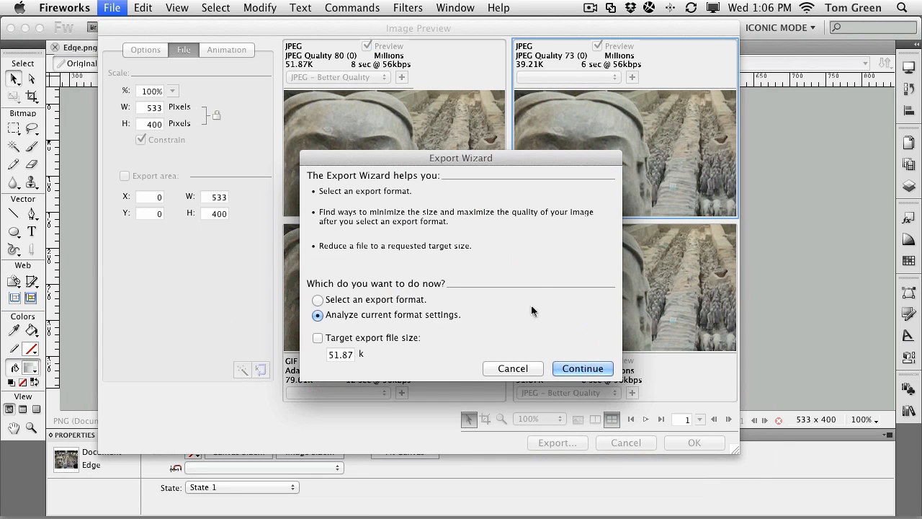
left_click(512, 369)
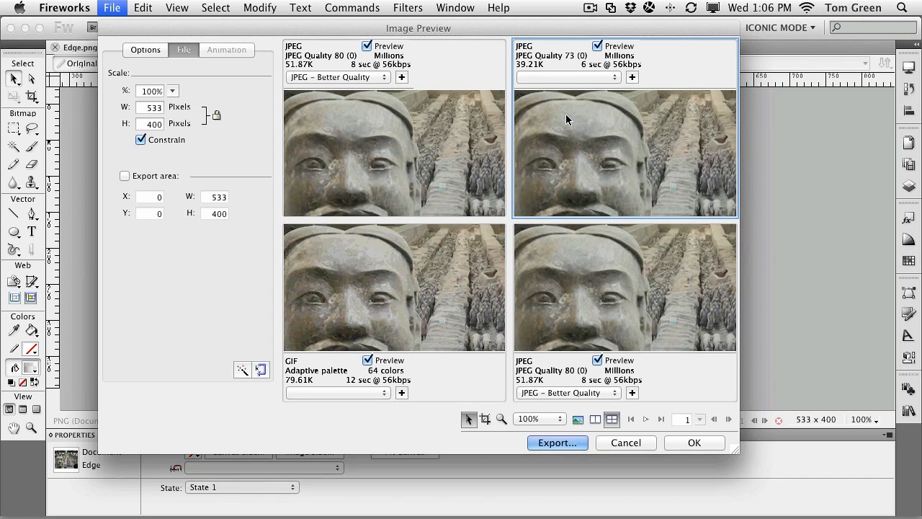
Step: Examine the Export dialog's export options, including Layers to Files, then close both dialogs without exporting
left_click(556, 442)
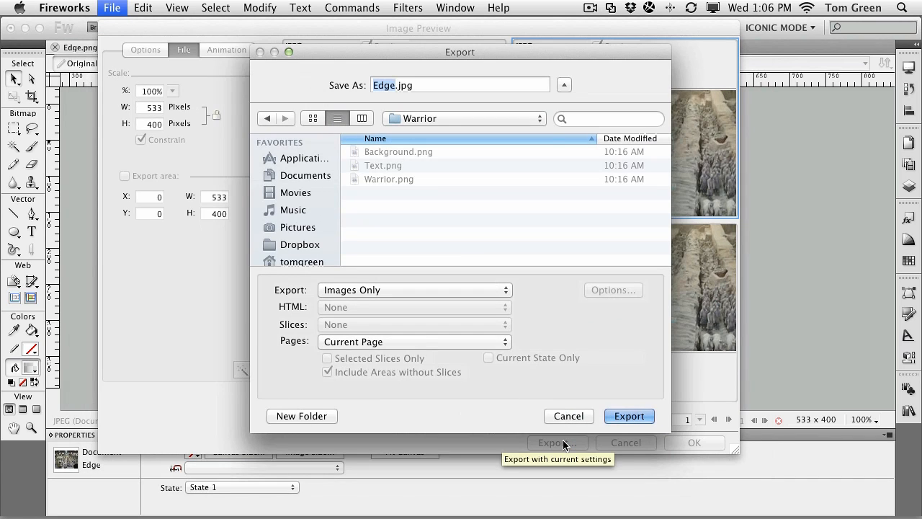
left_click(369, 288)
left_click(364, 290)
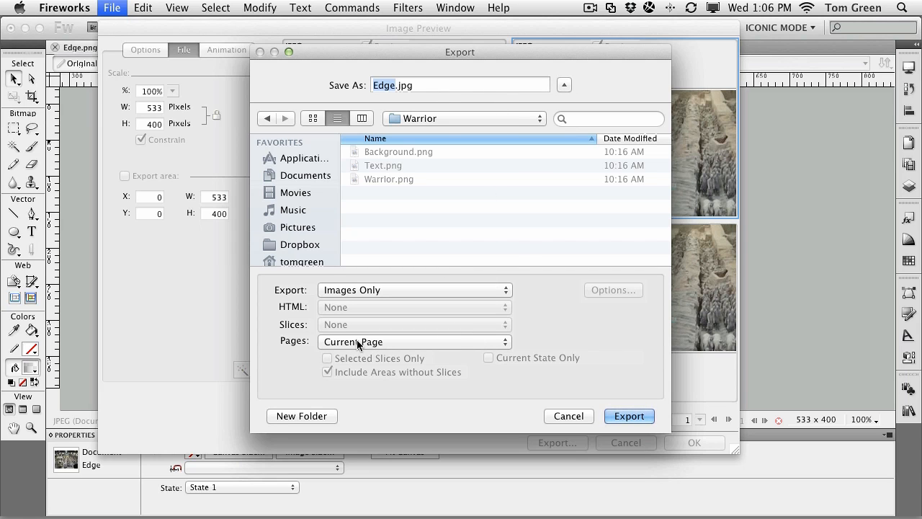
left_click(393, 289)
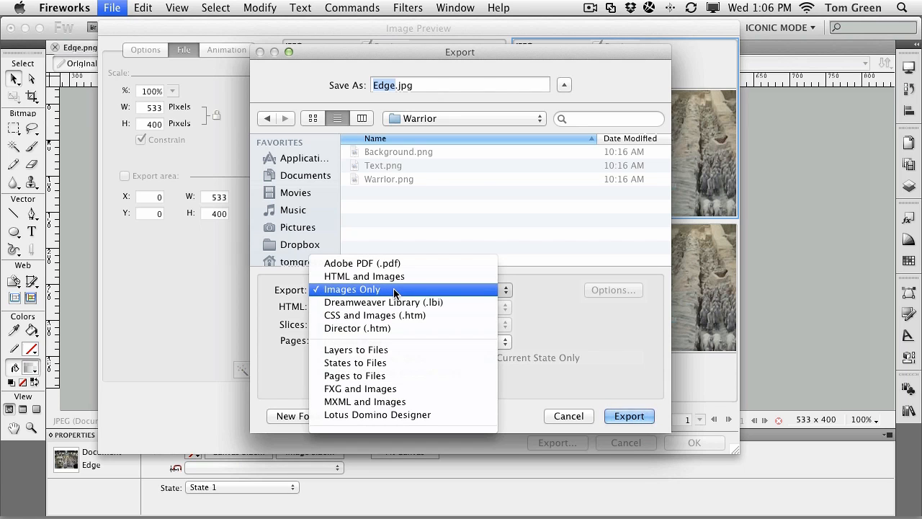
left_click(381, 350)
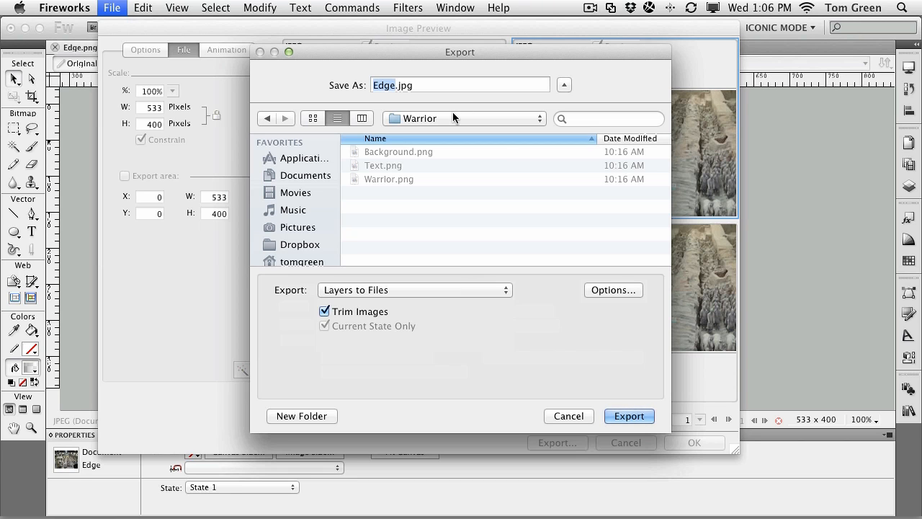
left_click(389, 291)
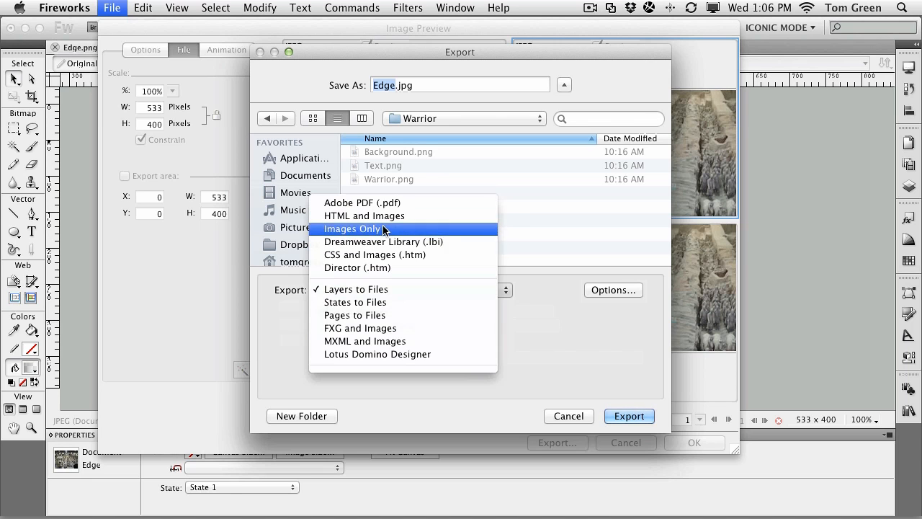
left_click(383, 230)
left_click(387, 289)
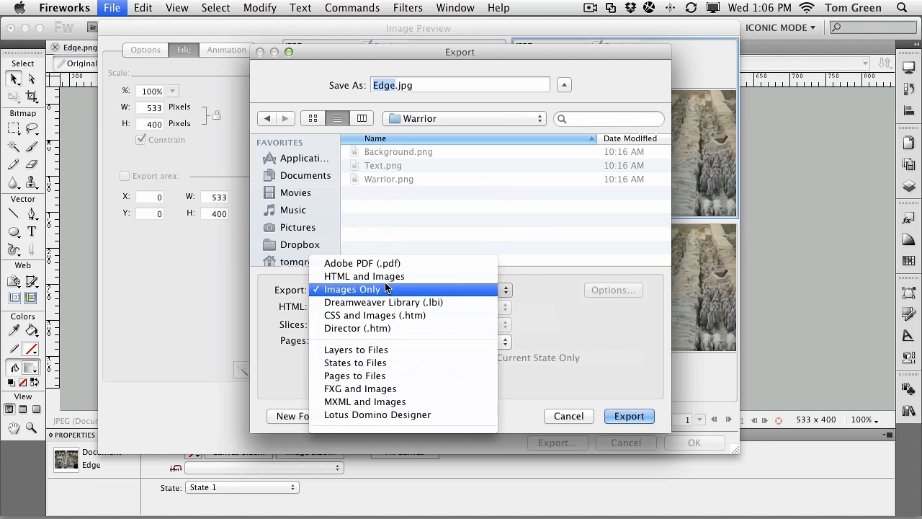
left_click(386, 289)
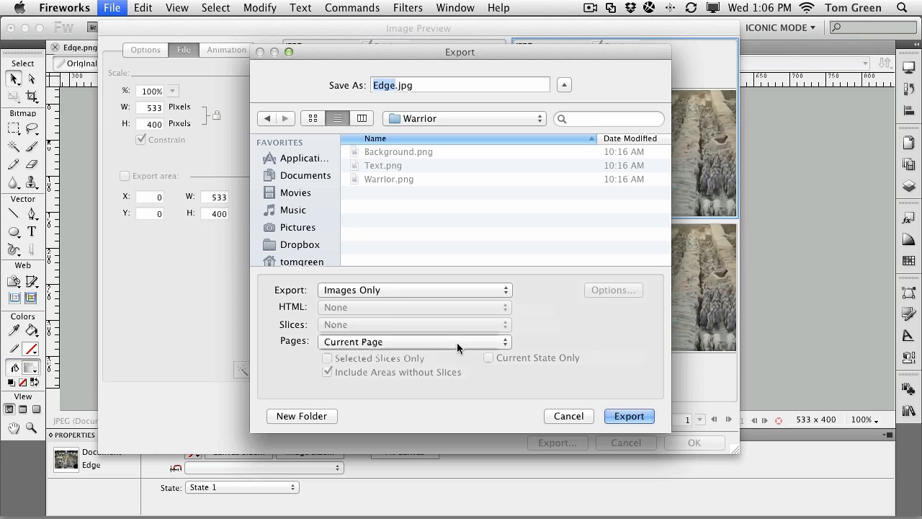
left_click(456, 343)
left_click(591, 338)
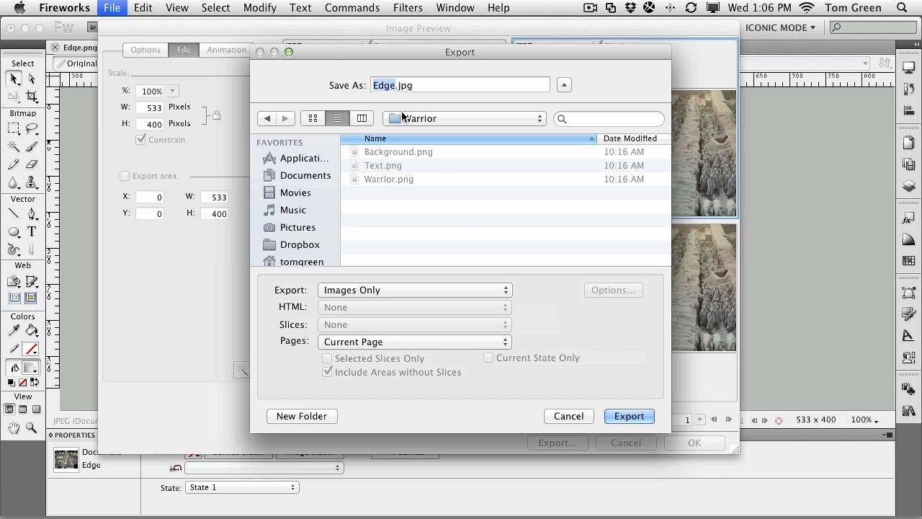
left_click(581, 416)
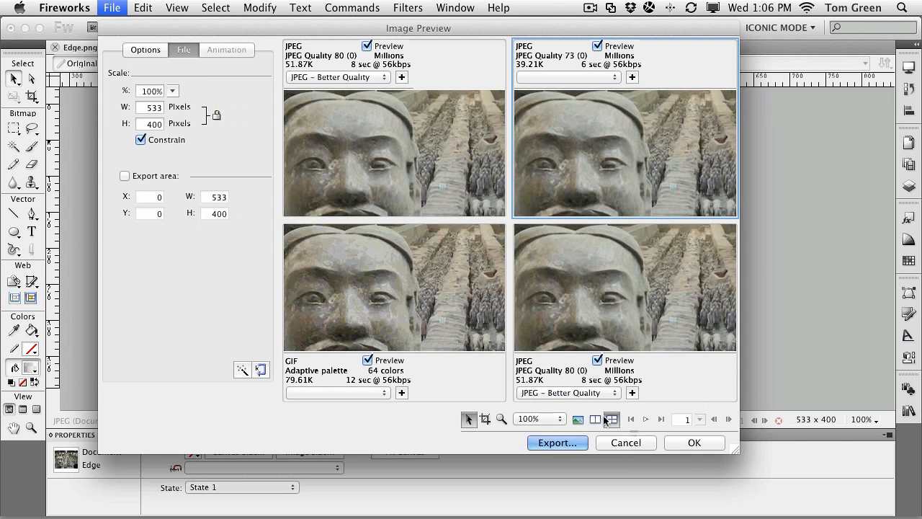
left_click(637, 443)
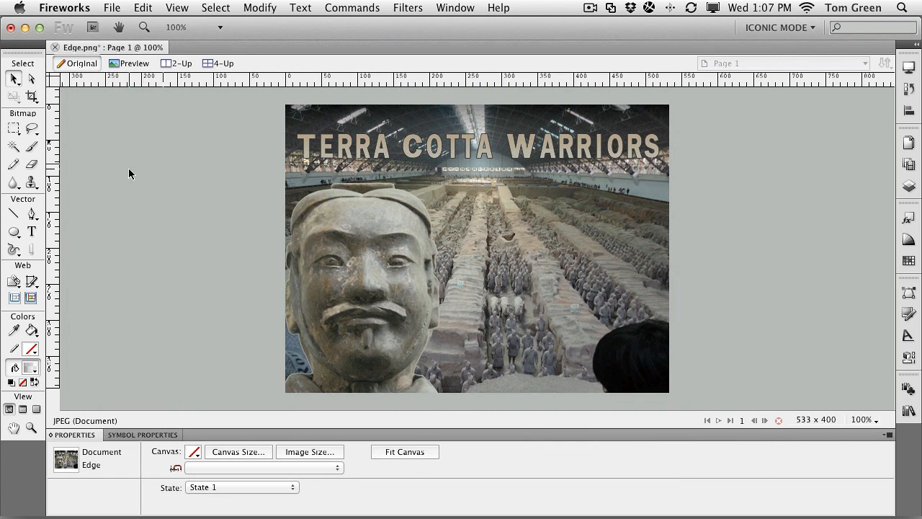
Step: Run the Export Wizard with a web destination, compare its JPEG and GIF previews, and close it without exporting
left_click(118, 8)
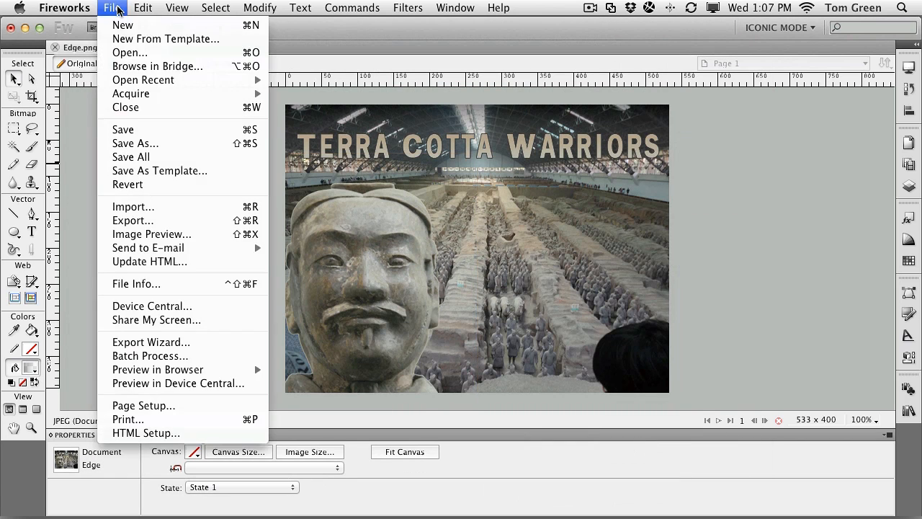
left_click(134, 350)
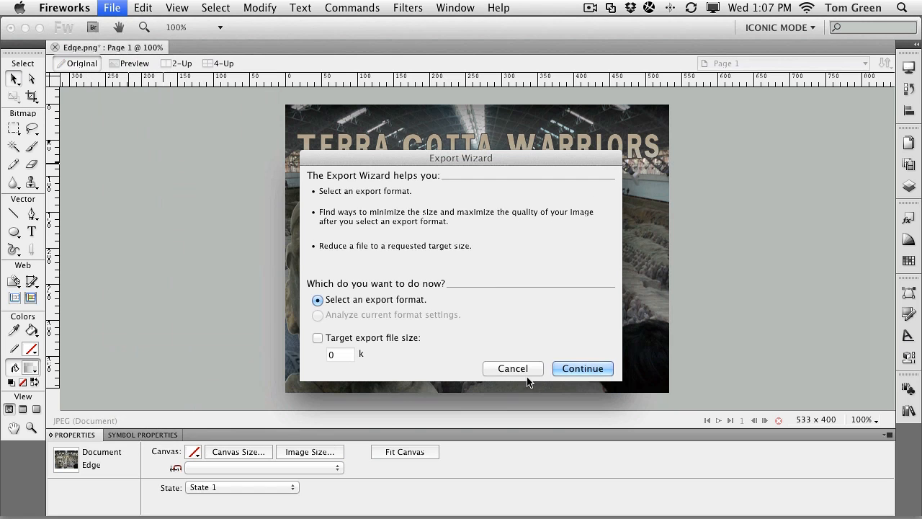
left_click(580, 366)
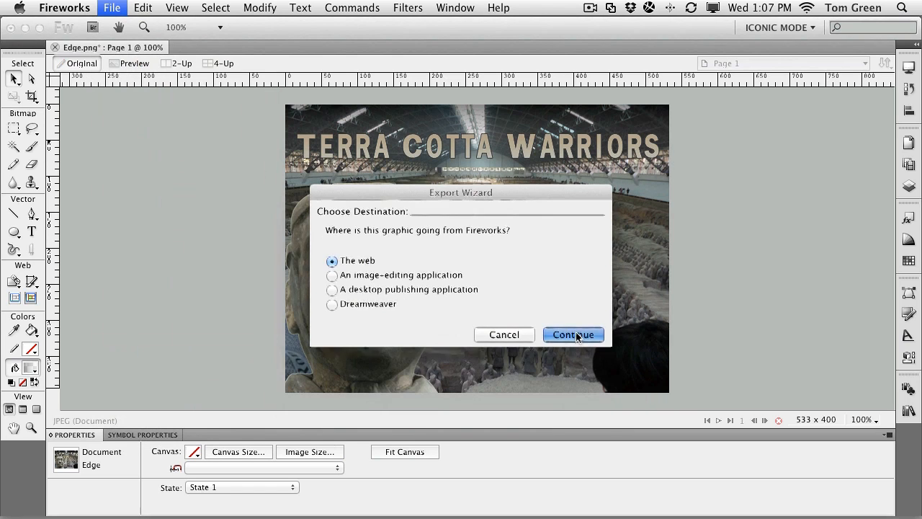
left_click(576, 335)
left_click(575, 350)
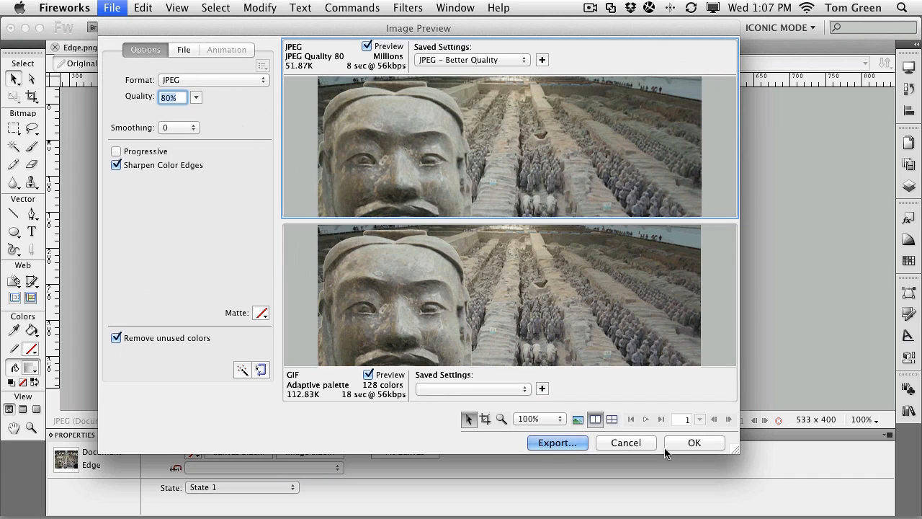
left_click(700, 443)
left_click(625, 442)
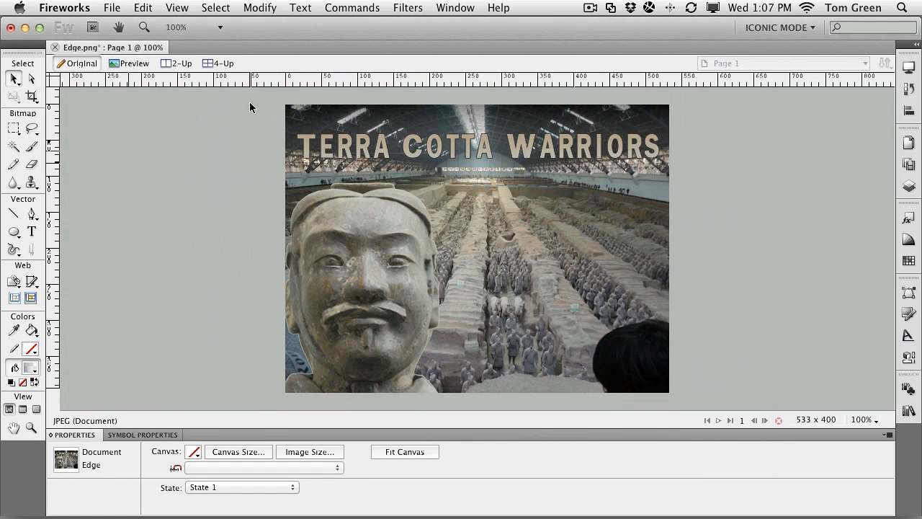
Step: Open Image Preview, switch between the two-pane and four-pane views, and close it without exporting
left_click(112, 8)
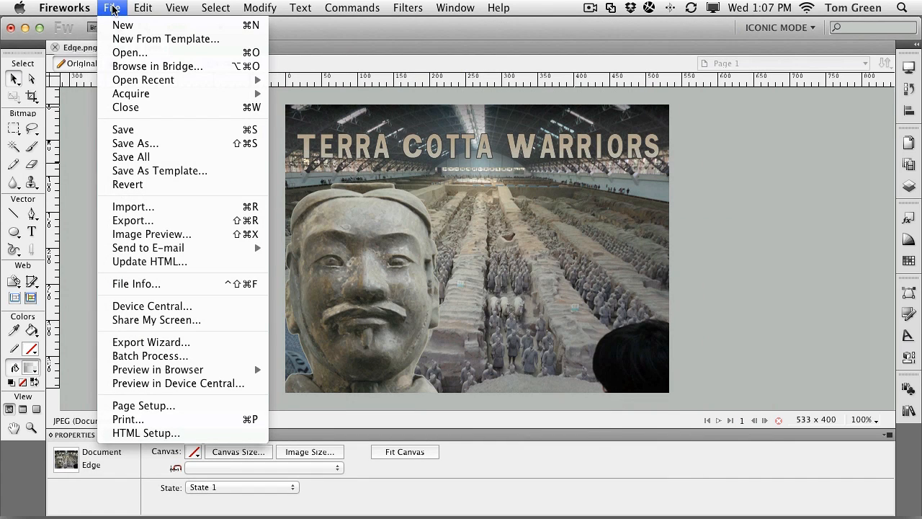
left_click(149, 235)
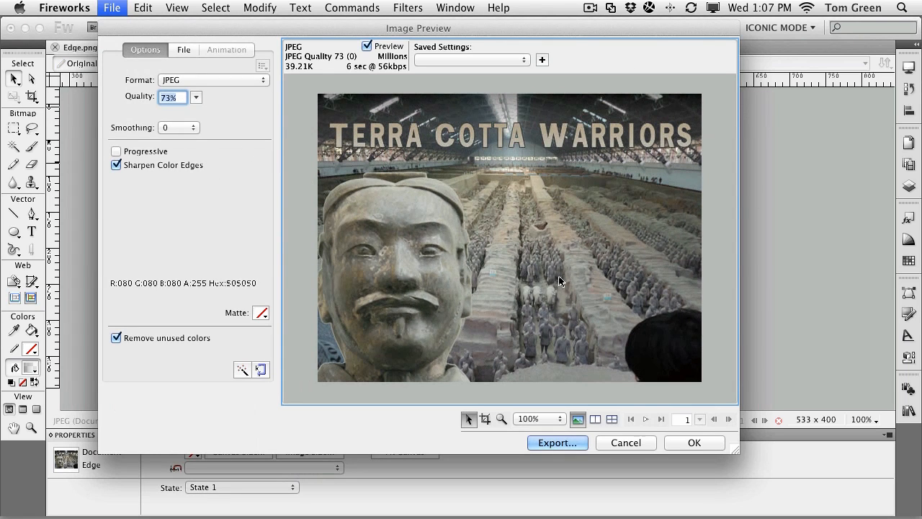
left_click(596, 420)
left_click(613, 421)
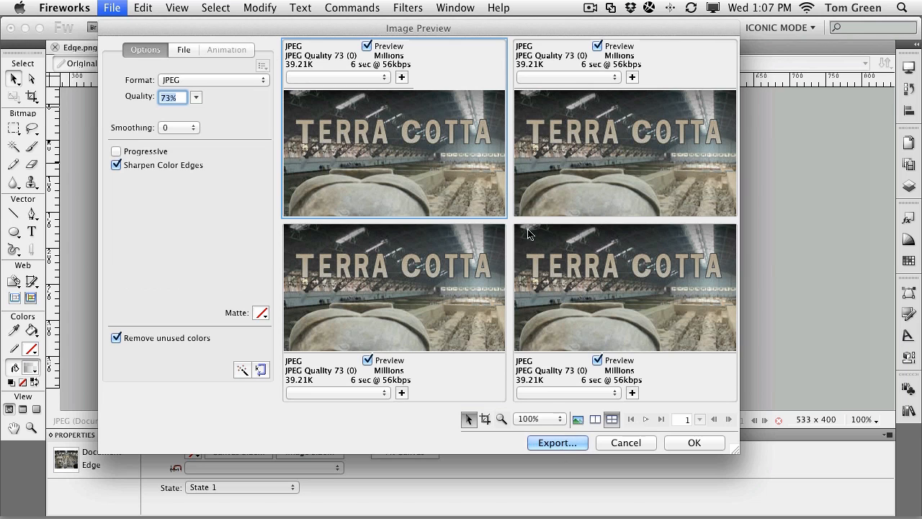
left_click(638, 445)
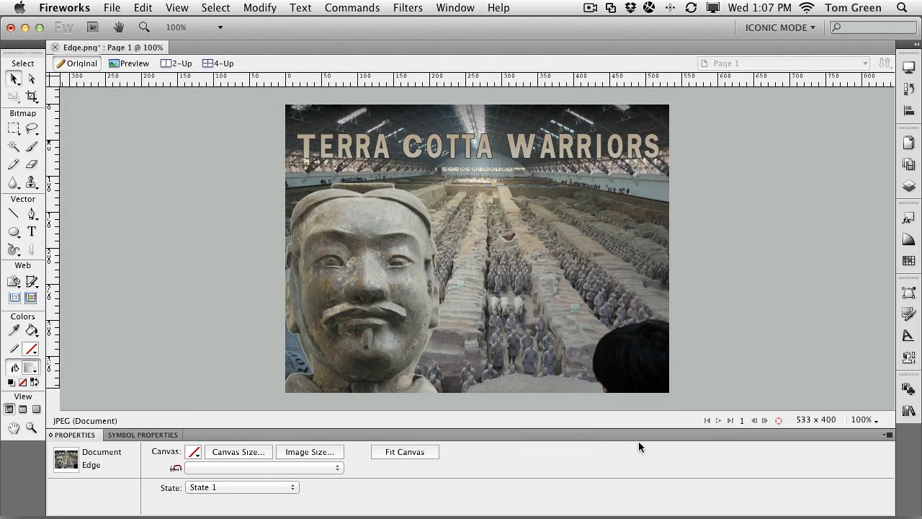